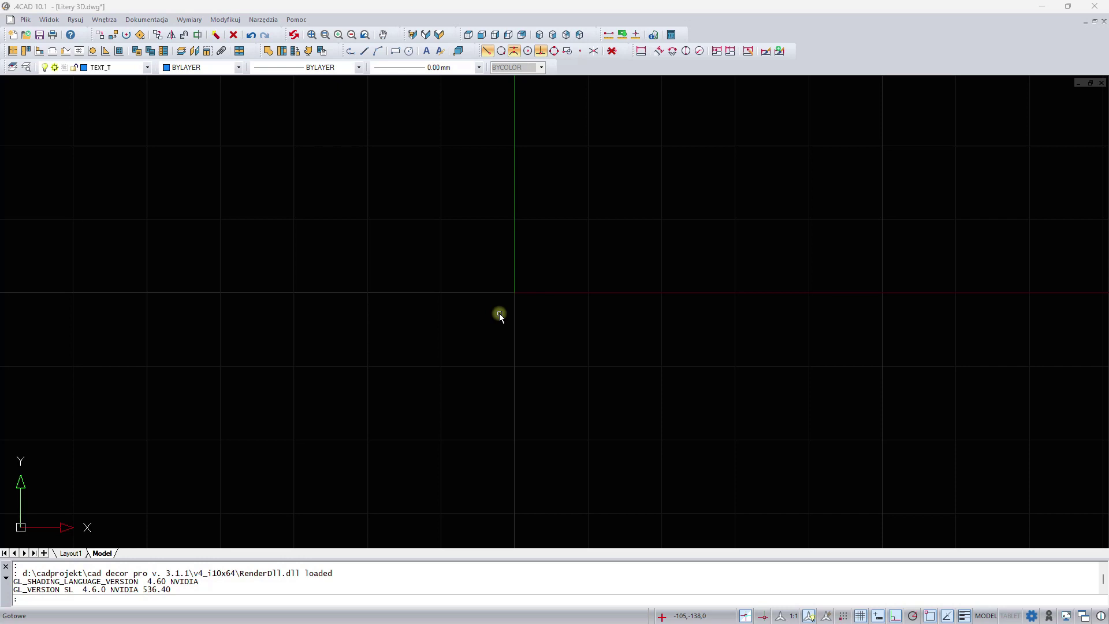
# Step: Define a multiline text box by two corners just left of the vertical axis
pyautogui.click(427, 53)
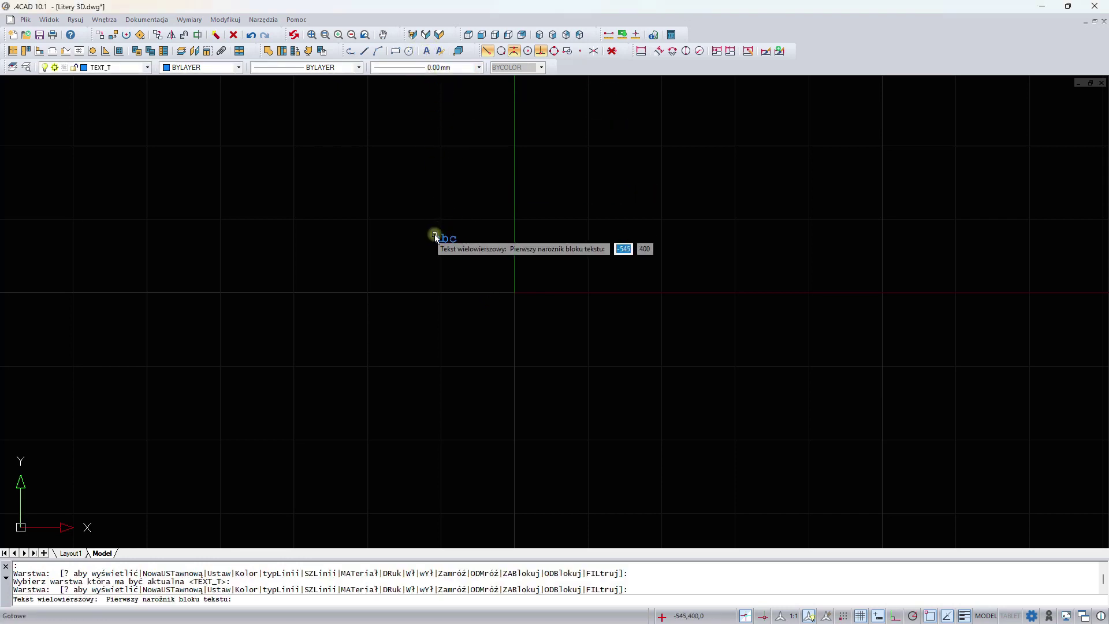
pyautogui.click(373, 255)
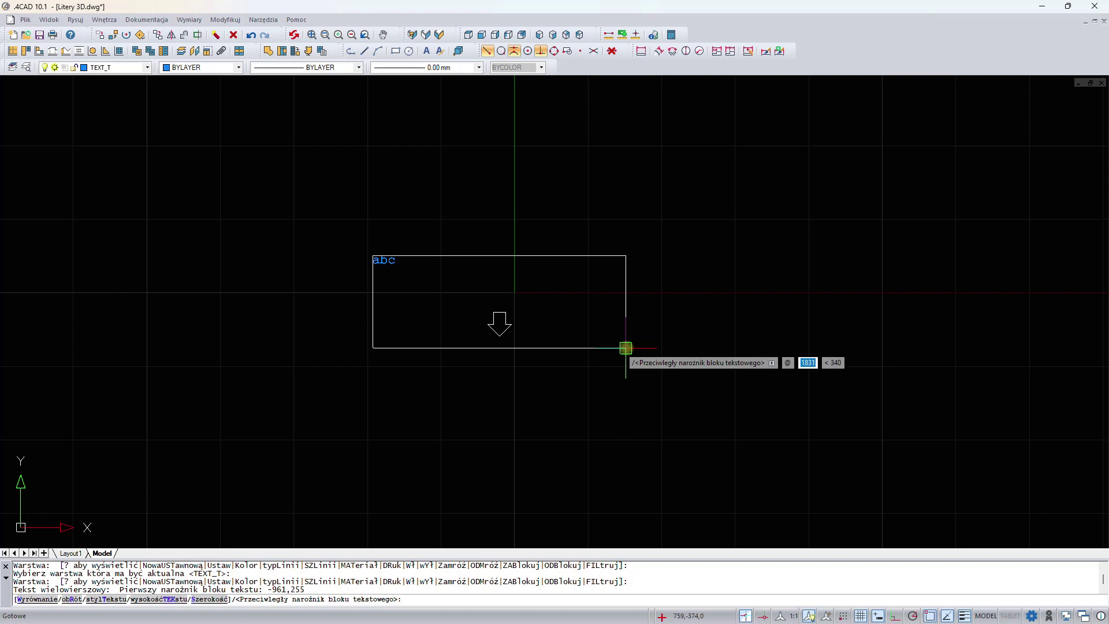
pyautogui.click(626, 348)
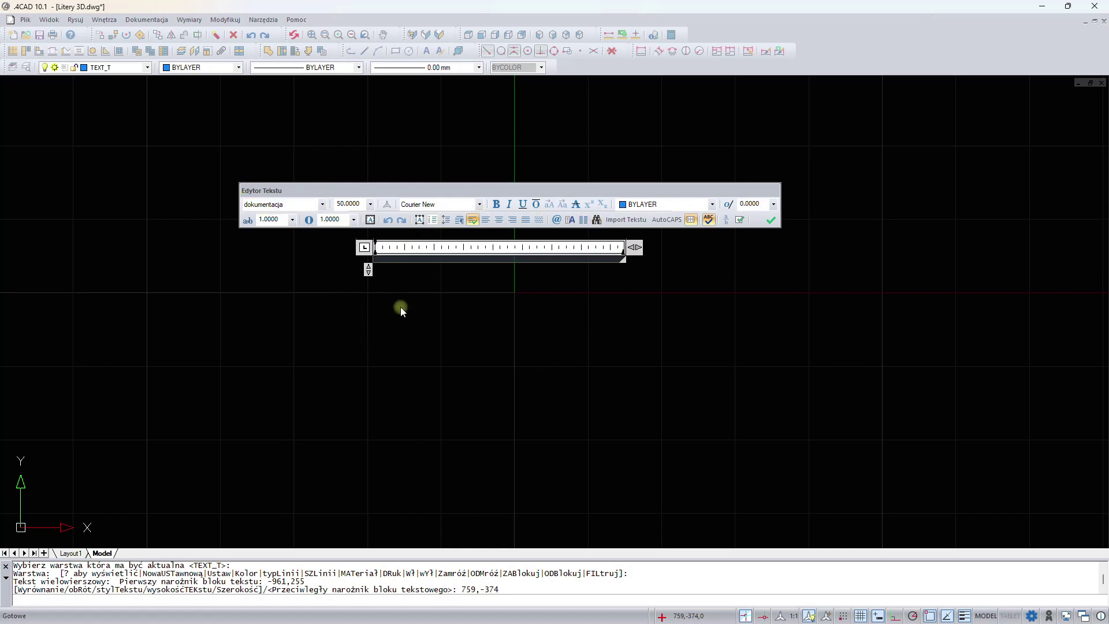
# Step: Enlarge the text box, enter 'litery 3d' and finish the text object
pyautogui.moveTo(368, 269); pyautogui.dragTo(368, 305)
pyautogui.moveTo(633, 247); pyautogui.dragTo(653, 248)
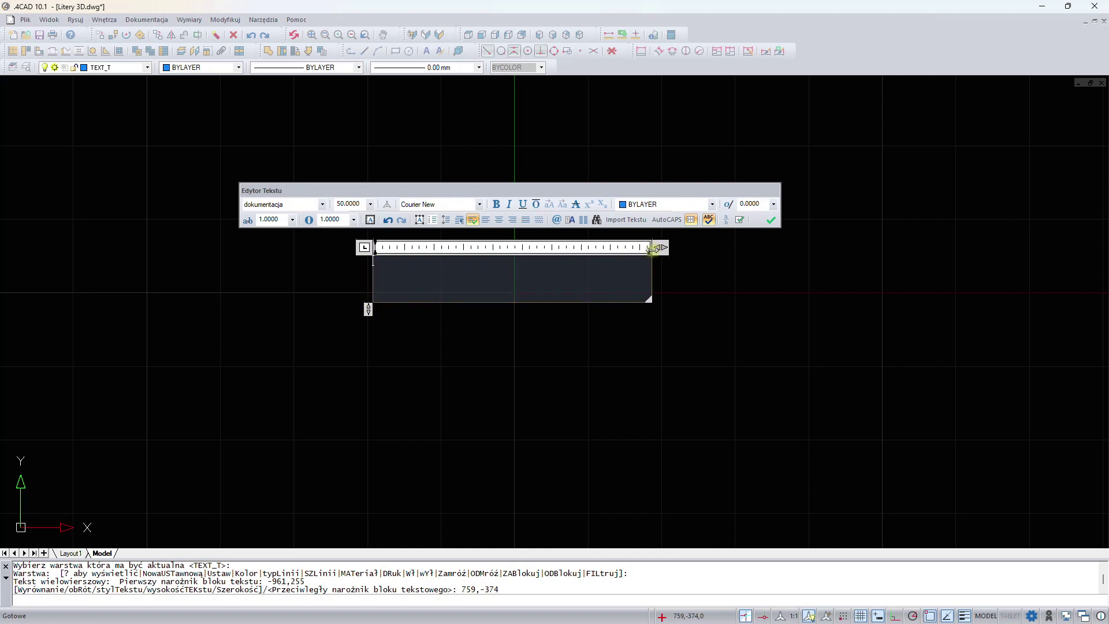
pyautogui.click(613, 270)
pyautogui.write('tery 3d')
pyautogui.click(772, 222)
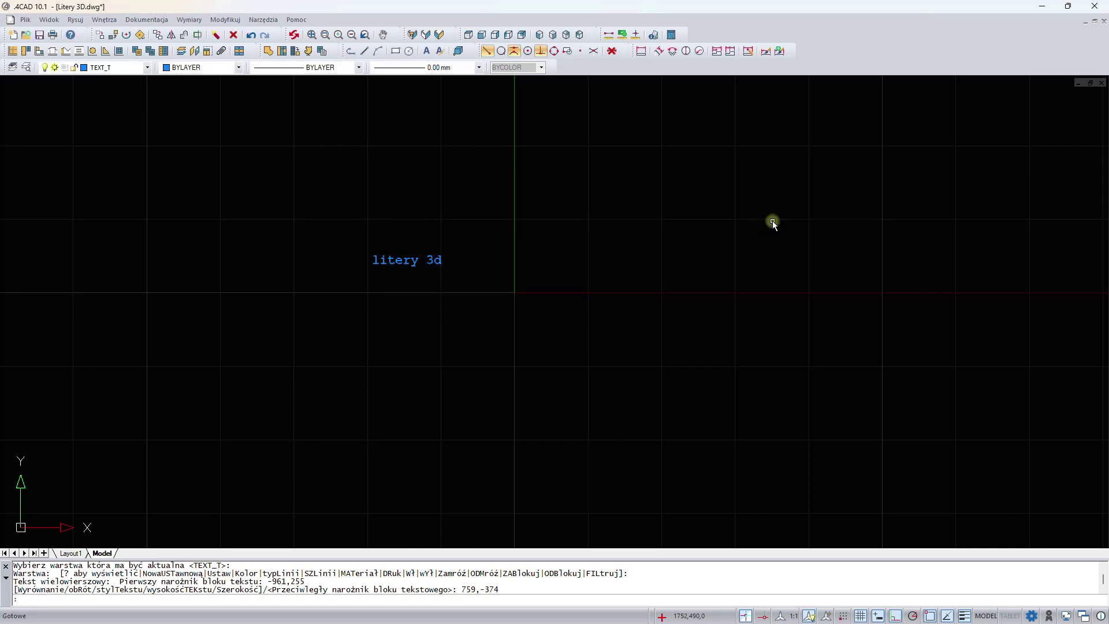
# Step: Reopen the text for editing and capitalize its first letter to read 'Litery 3D'
pyautogui.click(393, 263)
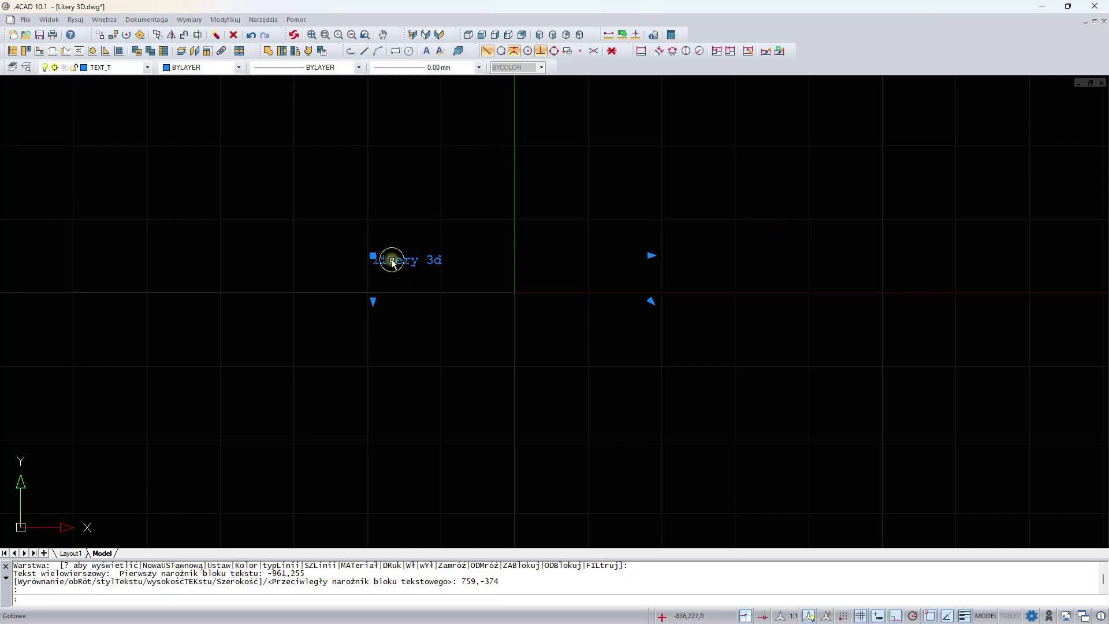
pyautogui.click(441, 53)
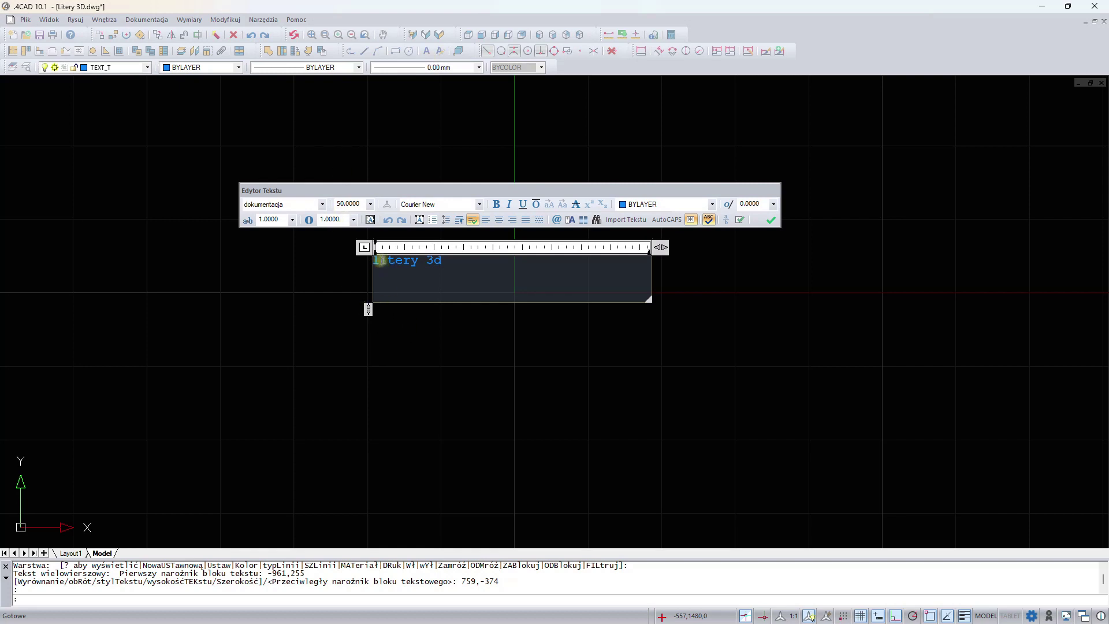
pyautogui.click(380, 260)
pyautogui.press('BackSpace')
pyautogui.write('L')
# Step: Select all of the 'Litery 3D' text and bring up the text style list
pyautogui.click(479, 264)
pyautogui.moveTo(479, 264); pyautogui.dragTo(372, 261)
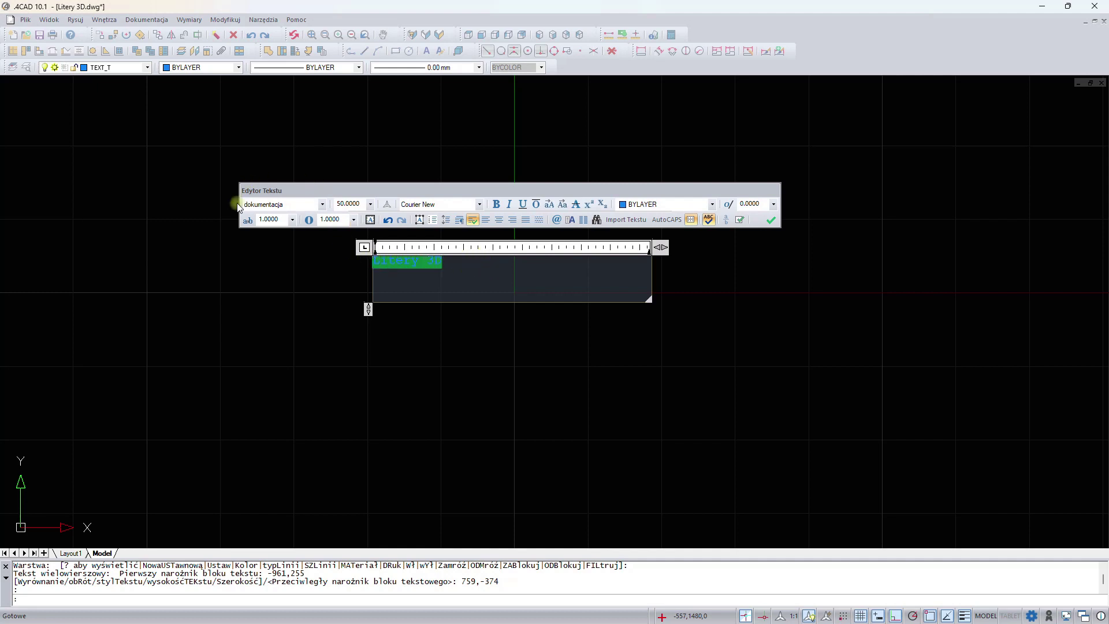
pyautogui.click(316, 206)
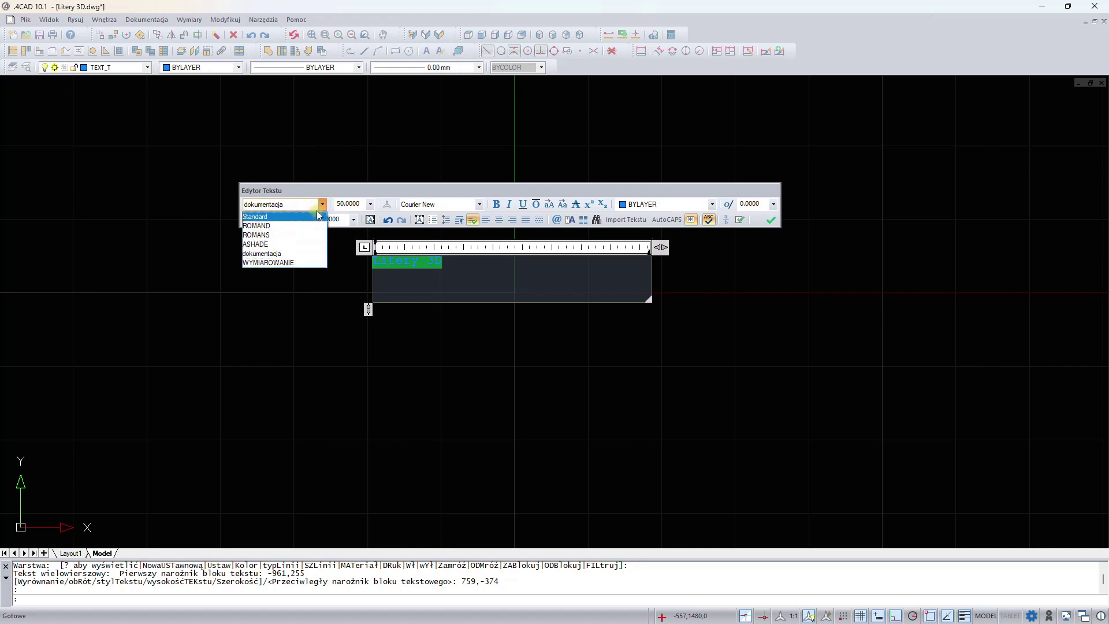
# Step: Set the selected text height to 120
pyautogui.click(322, 204)
pyautogui.moveTo(362, 204); pyautogui.dragTo(331, 208)
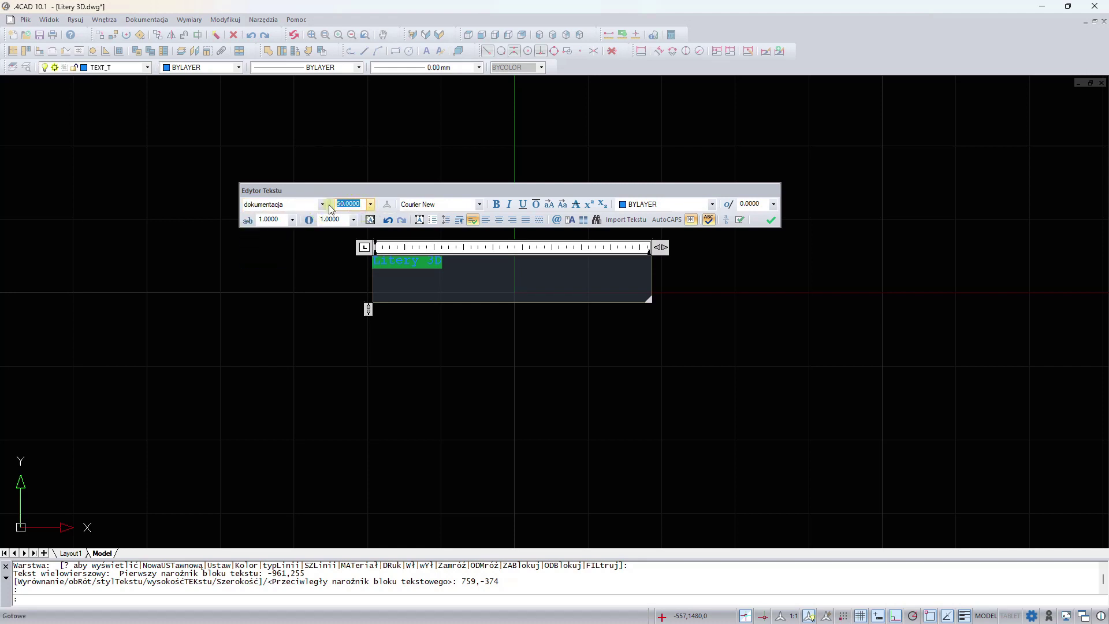
pyautogui.write('120')
pyautogui.press('Return')
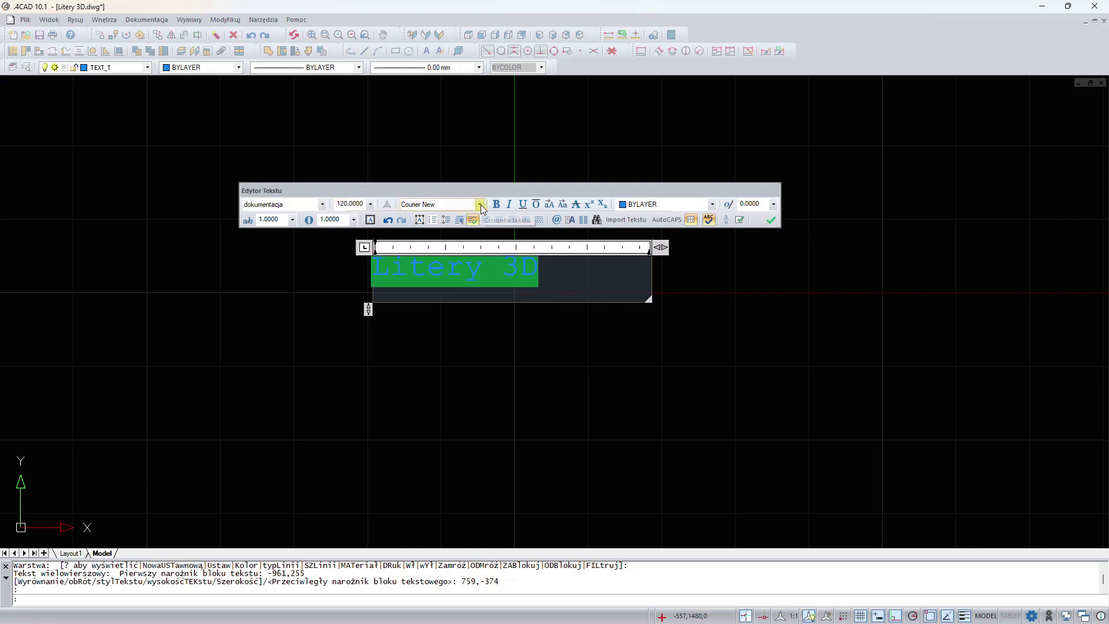
# Step: Change the font to bold Lato Black and spread the letters across the box width
pyautogui.click(479, 205)
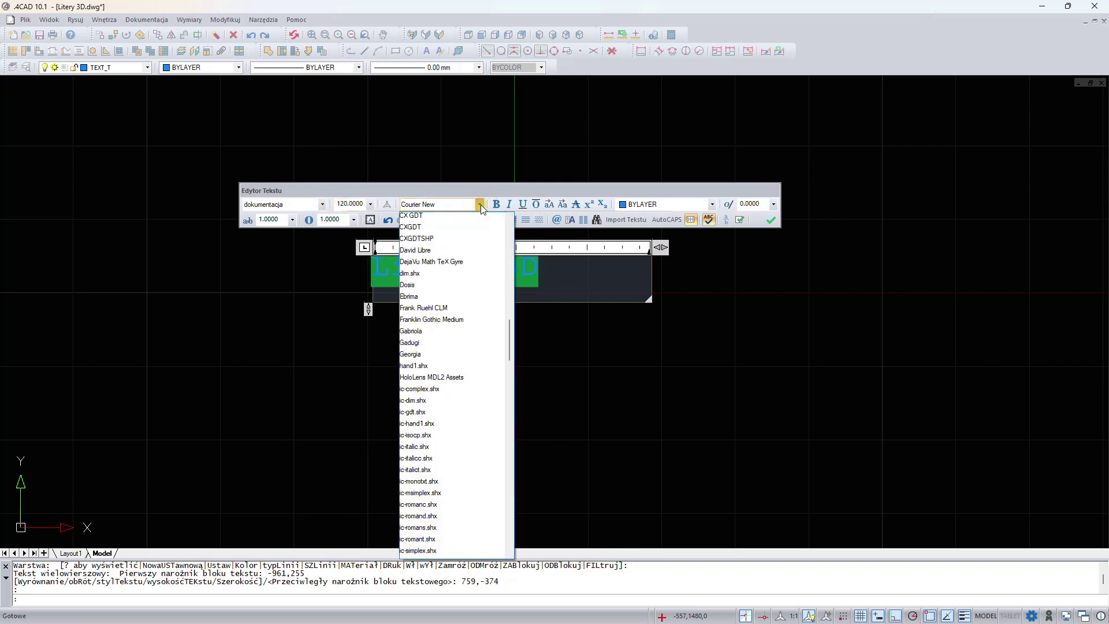
pyautogui.write('Lato')
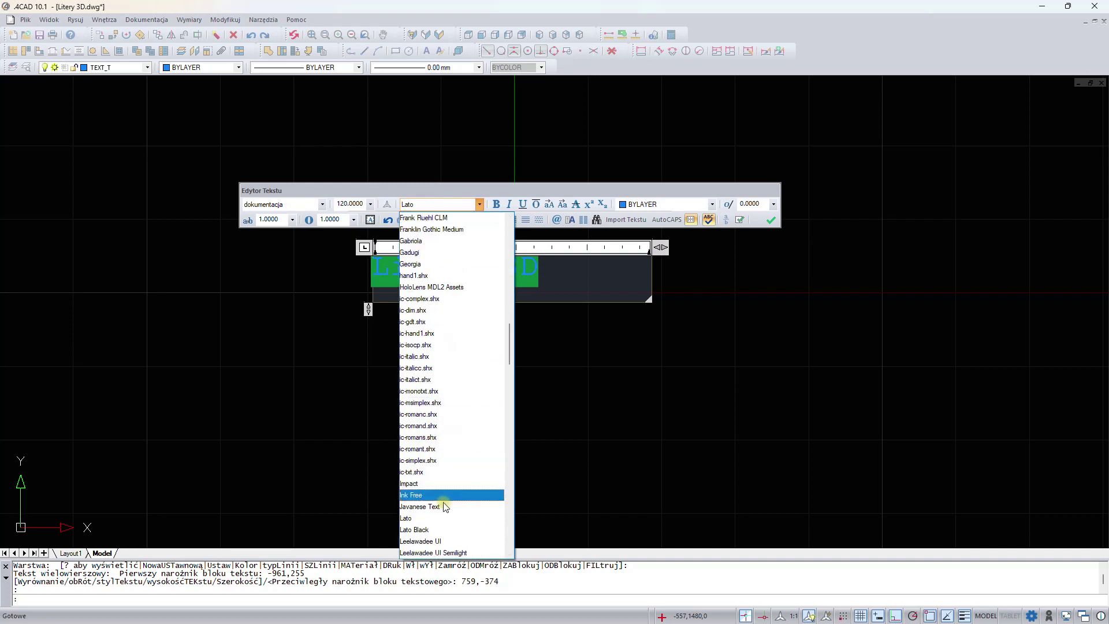
pyautogui.click(439, 530)
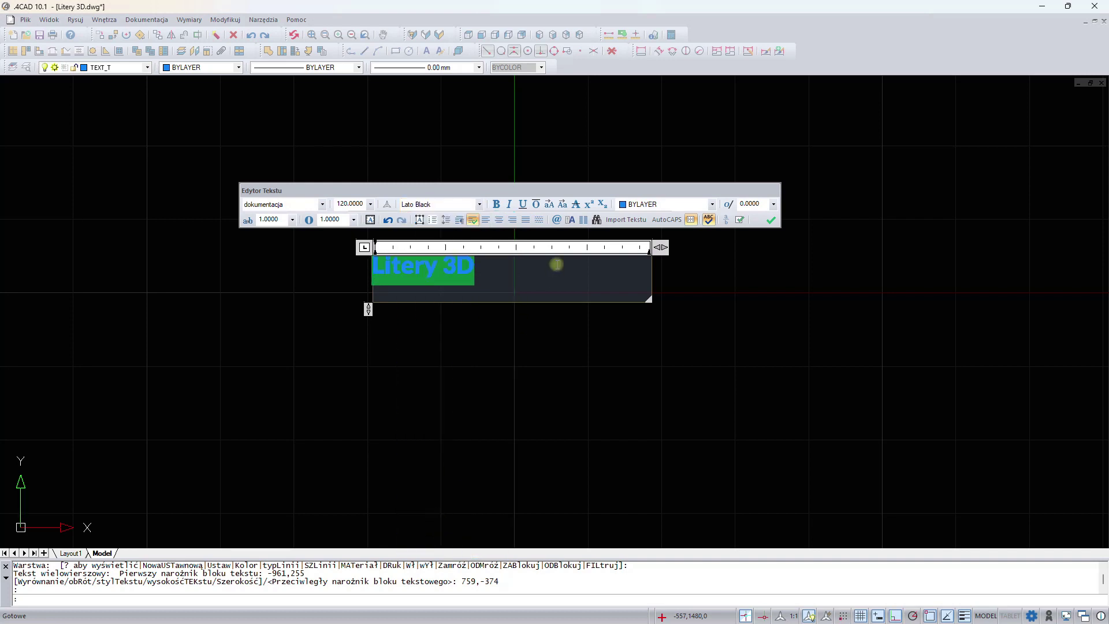
pyautogui.click(497, 205)
pyautogui.click(538, 223)
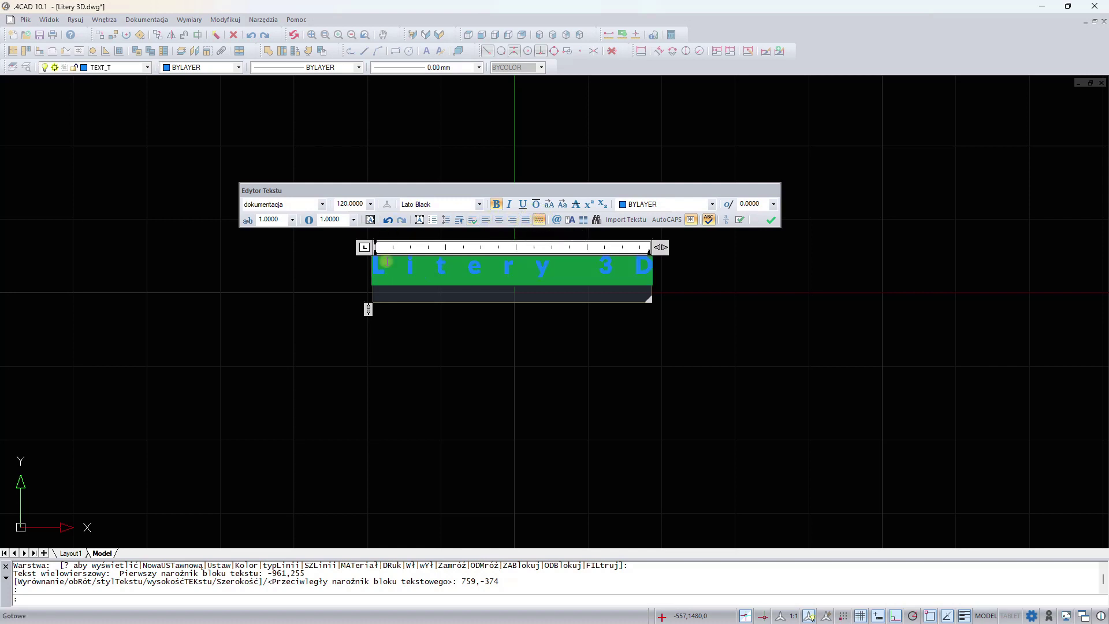
# Step: Turn letter spreading back off, enable spell check, and commit 'Litery 3D' to the drawing
pyautogui.click(538, 220)
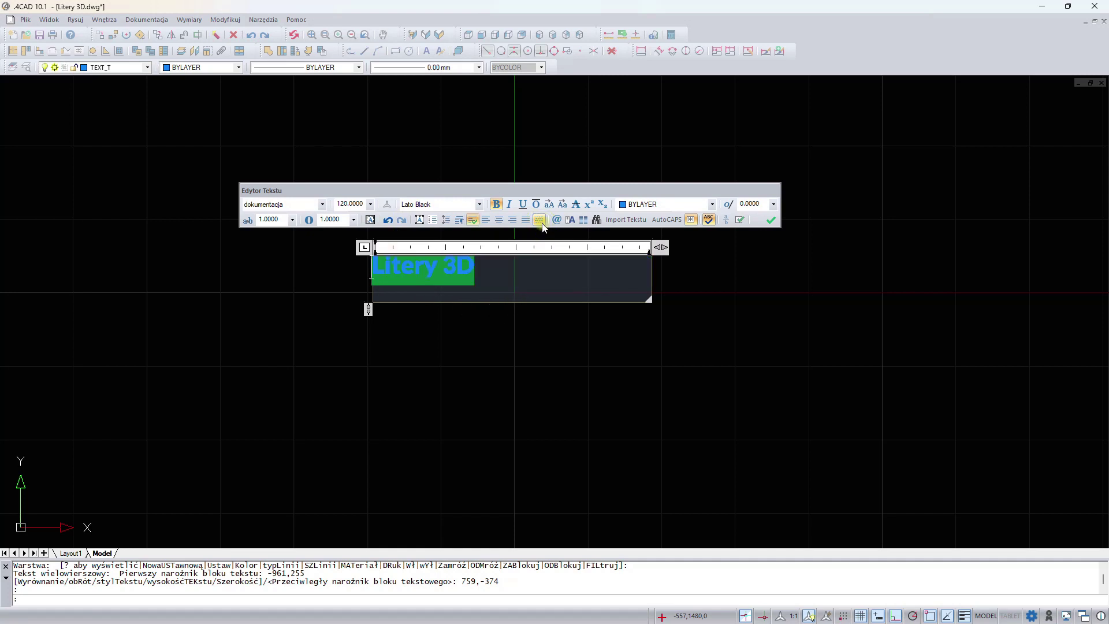
pyautogui.click(708, 220)
pyautogui.click(740, 220)
pyautogui.moveTo(783, 228)
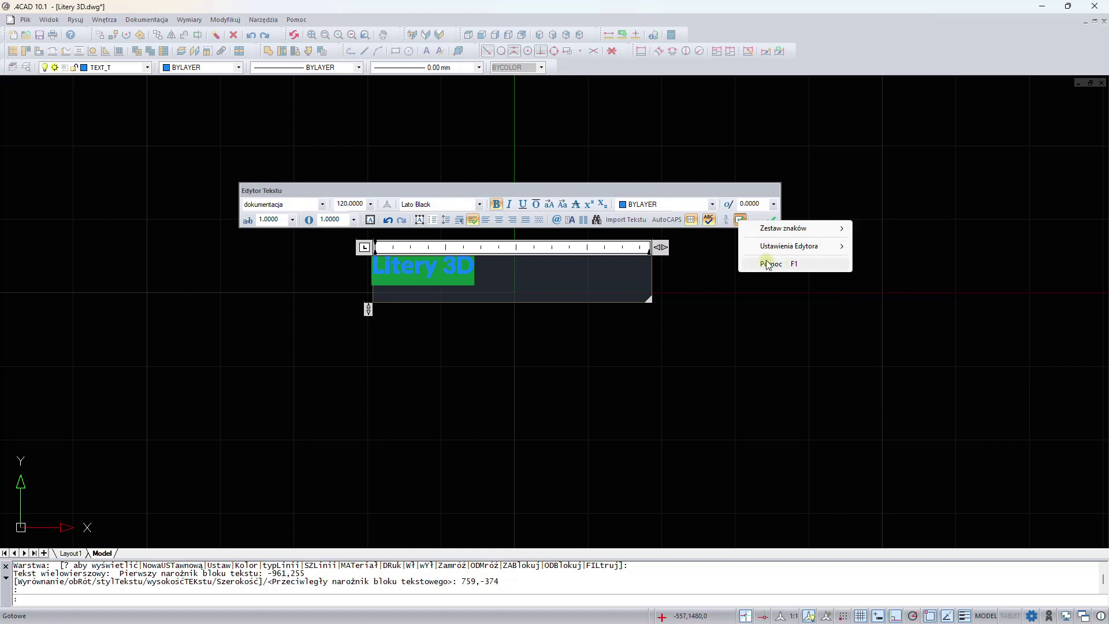
pyautogui.press('Escape')
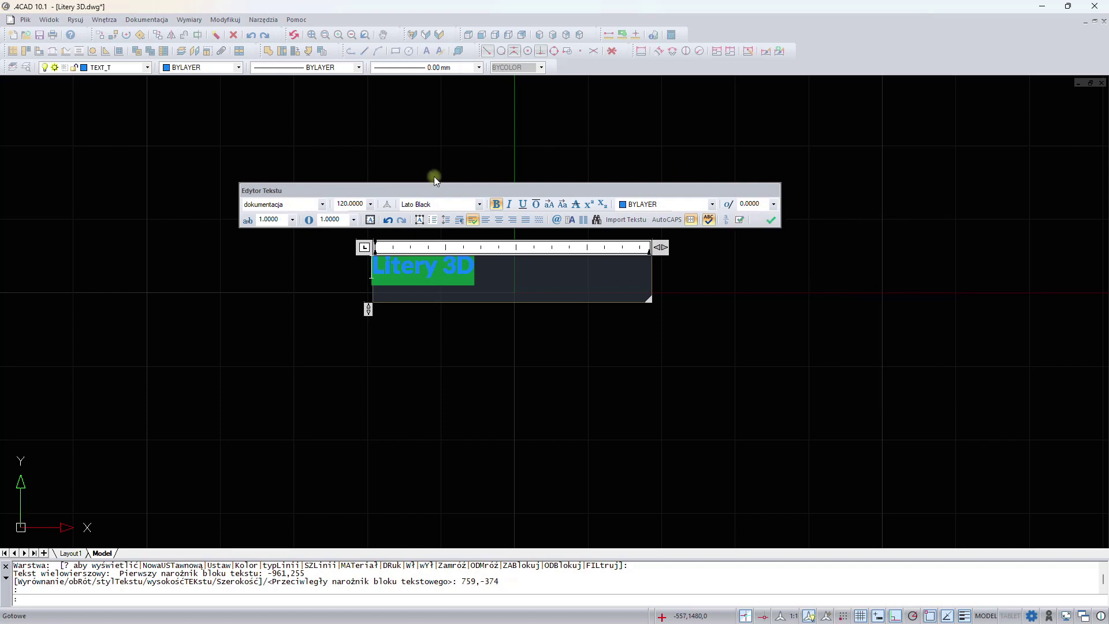
pyautogui.click(770, 222)
# Step: Zoom in on 'Litery 3D' and pick its outline as a free 3D text element
pyautogui.press('Escape')
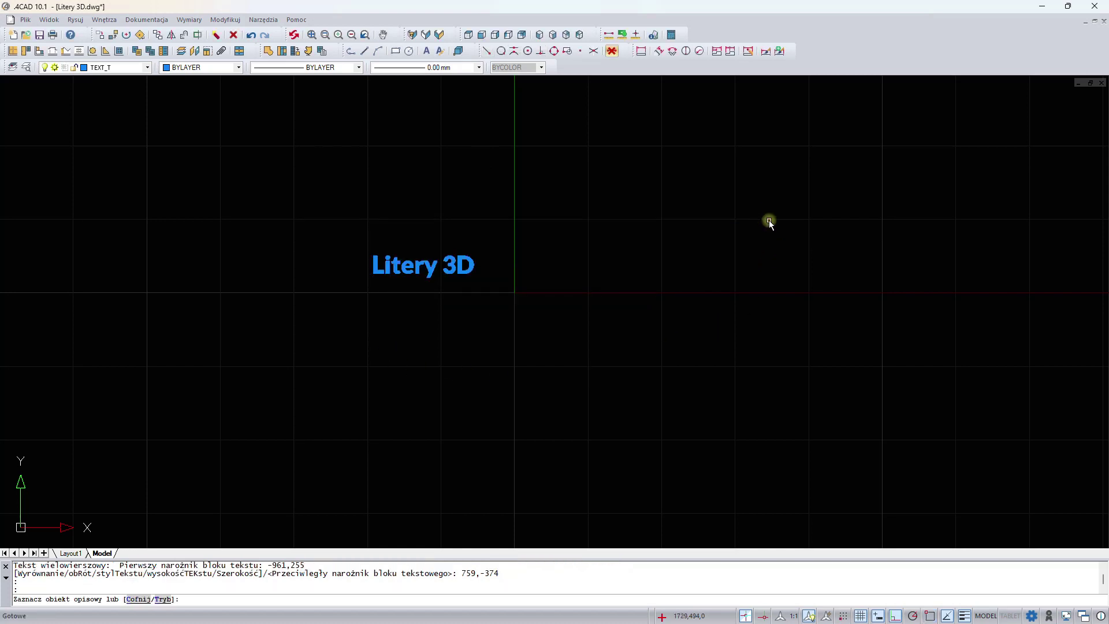
pyautogui.scroll(1, 341, 271)
pyautogui.scroll(2, 341, 268)
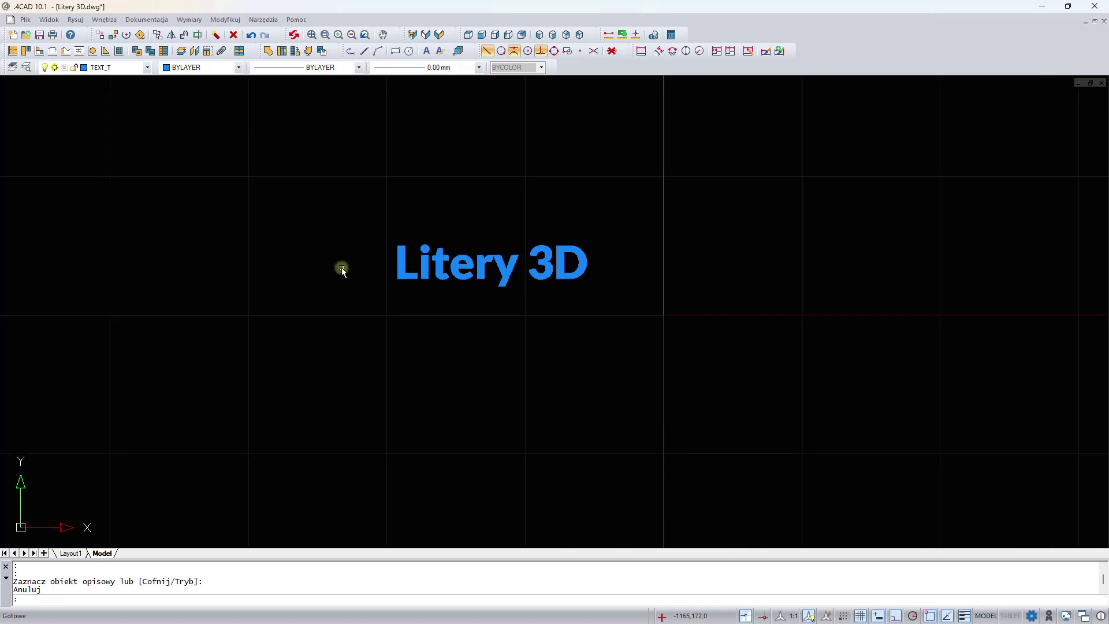
pyautogui.scroll(1, 346, 254)
pyautogui.moveTo(367, 235); pyautogui.dragTo(371, 283, button='middle')
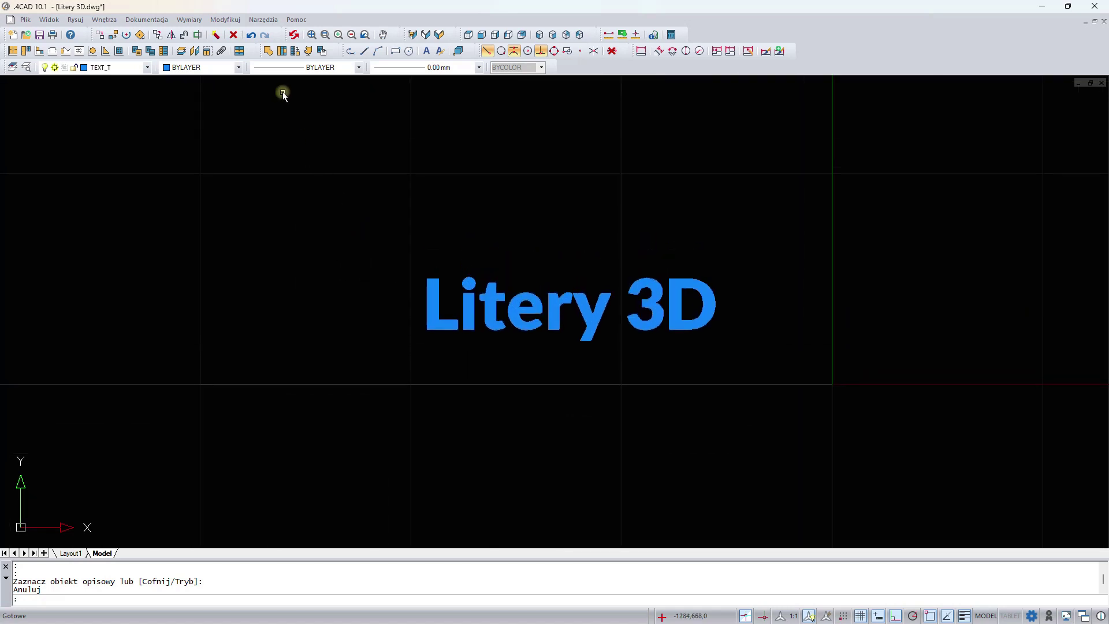
pyautogui.click(269, 51)
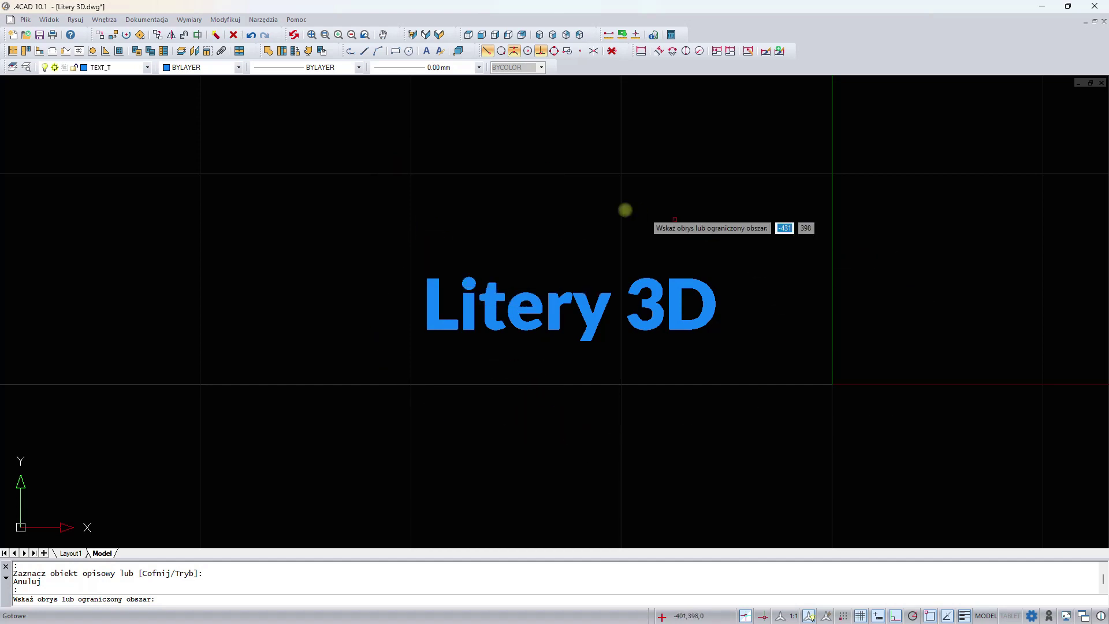
pyautogui.click(429, 299)
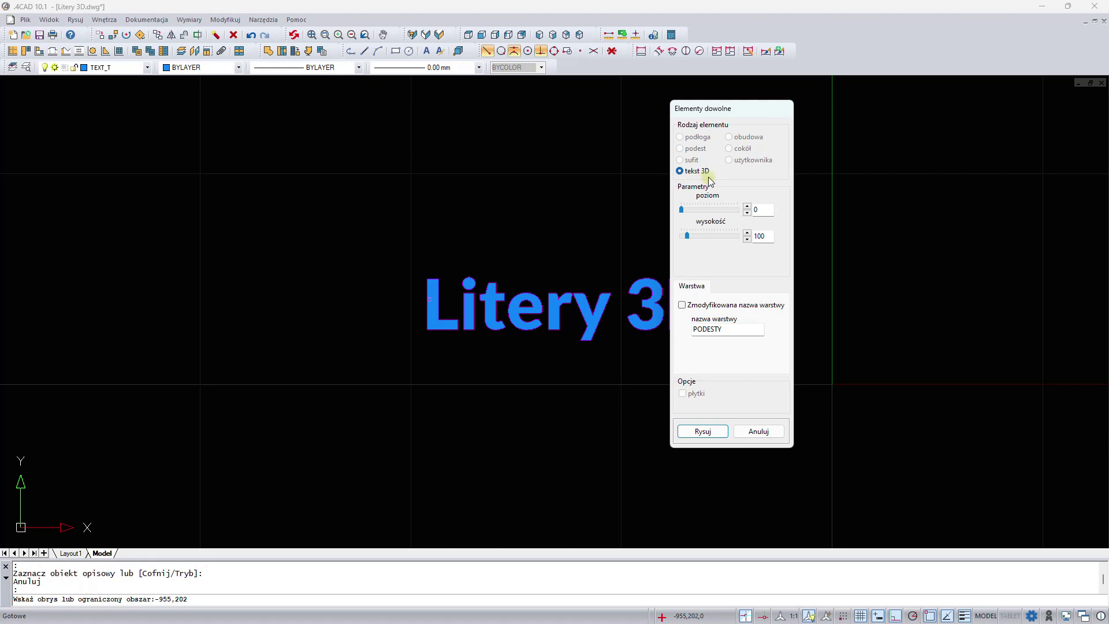
# Step: Draw the 3D text with height 50 on a custom layer named 'litery'
pyautogui.click(758, 209)
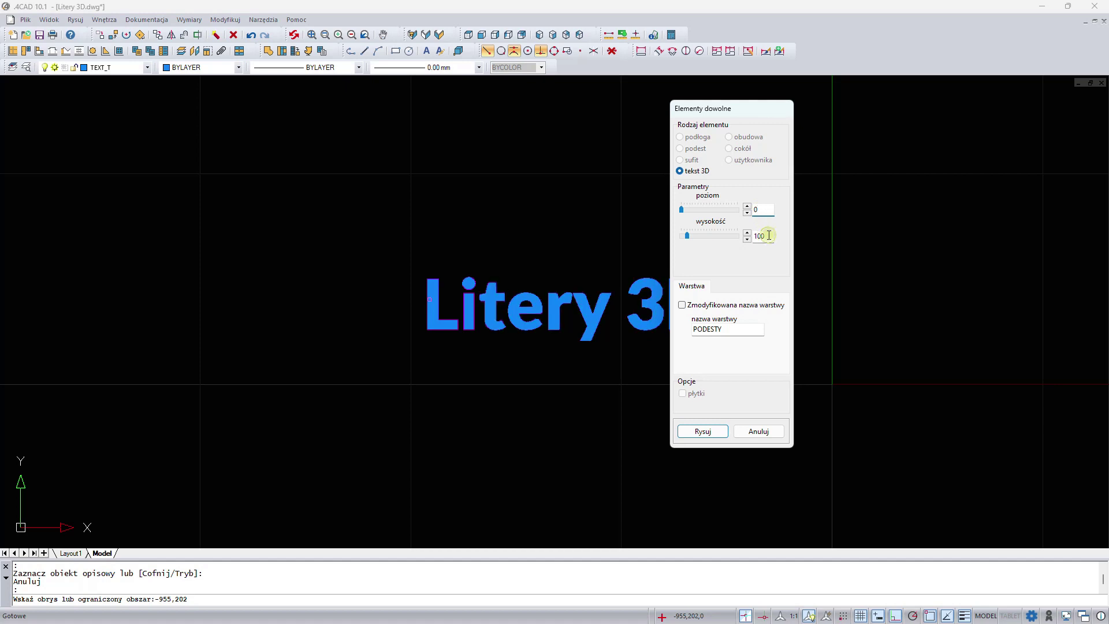
pyautogui.doubleClick(768, 235)
pyautogui.write('50')
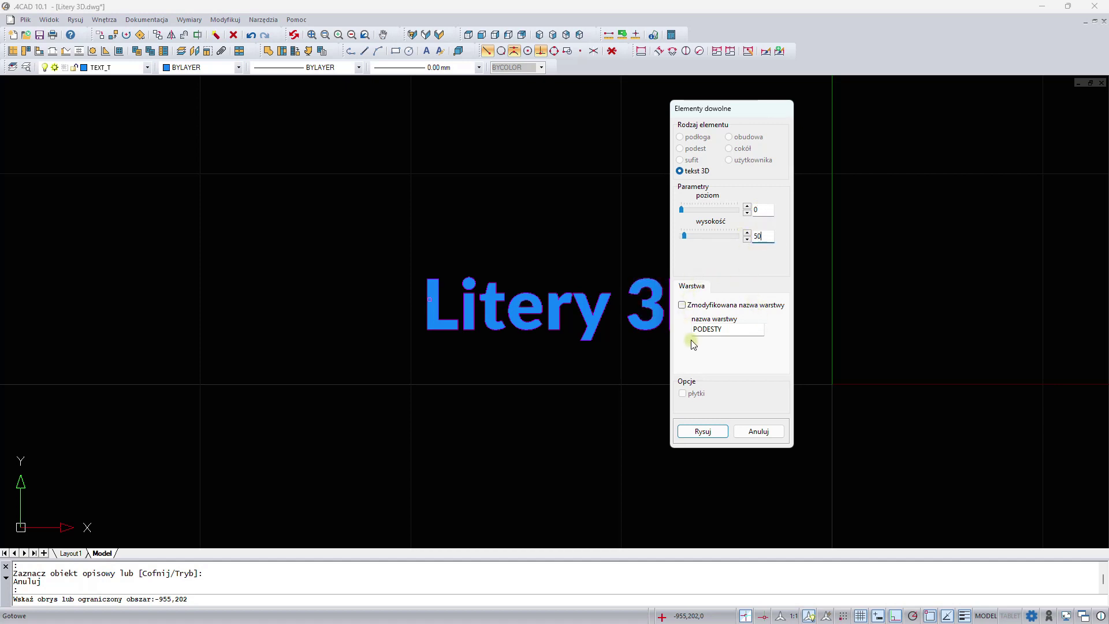
pyautogui.click(682, 304)
pyautogui.moveTo(729, 330); pyautogui.dragTo(666, 330)
pyautogui.write('liter')
pyautogui.write('y')
pyautogui.click(691, 432)
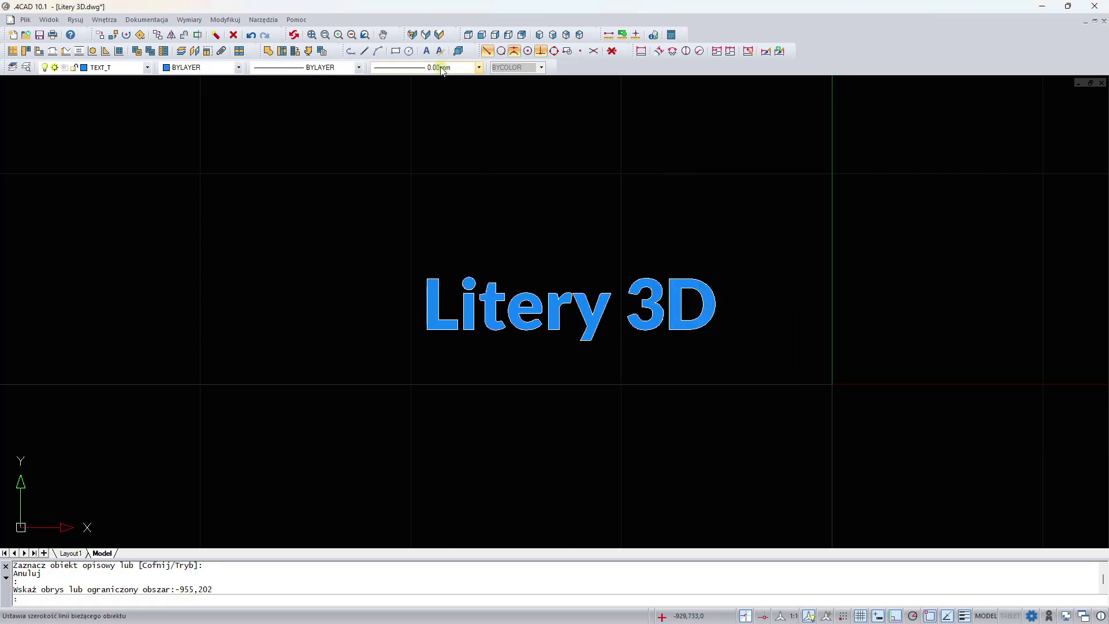
# Step: Open the 3D text in CAD Decor PRO and make the letter fronts cyan with slight reflection
pyautogui.click(436, 36)
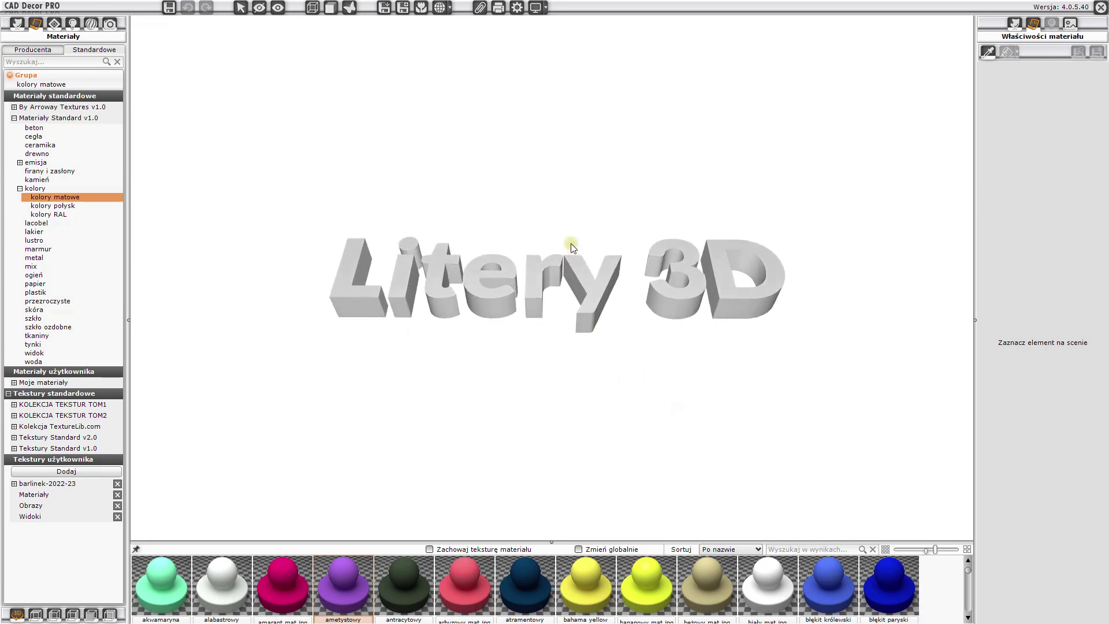
pyautogui.click(584, 277)
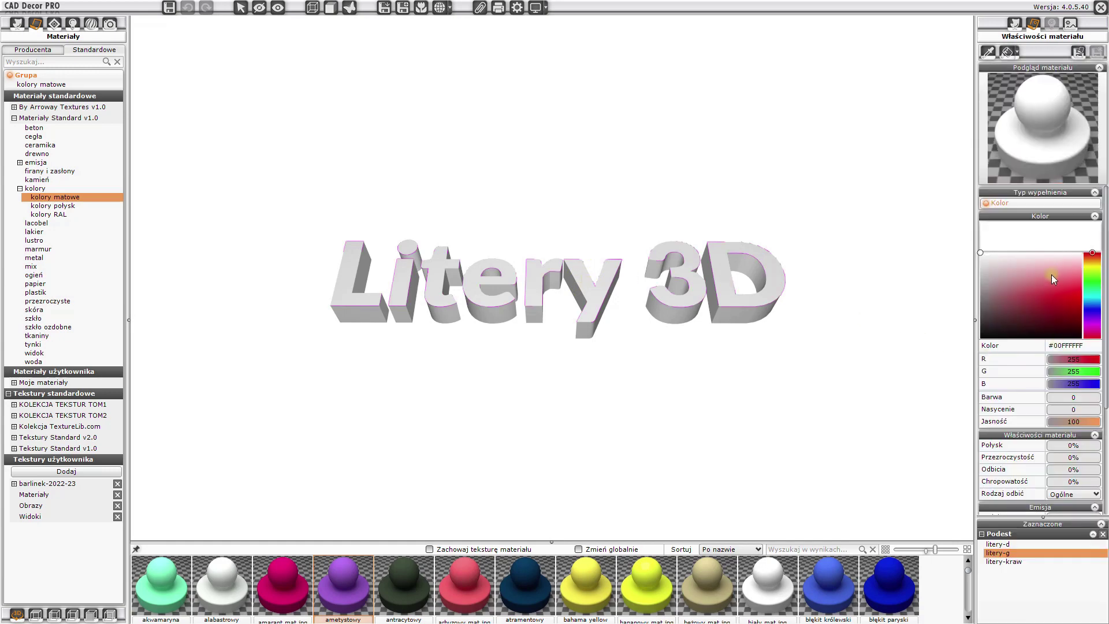
pyautogui.moveTo(1092, 254); pyautogui.dragTo(1095, 302)
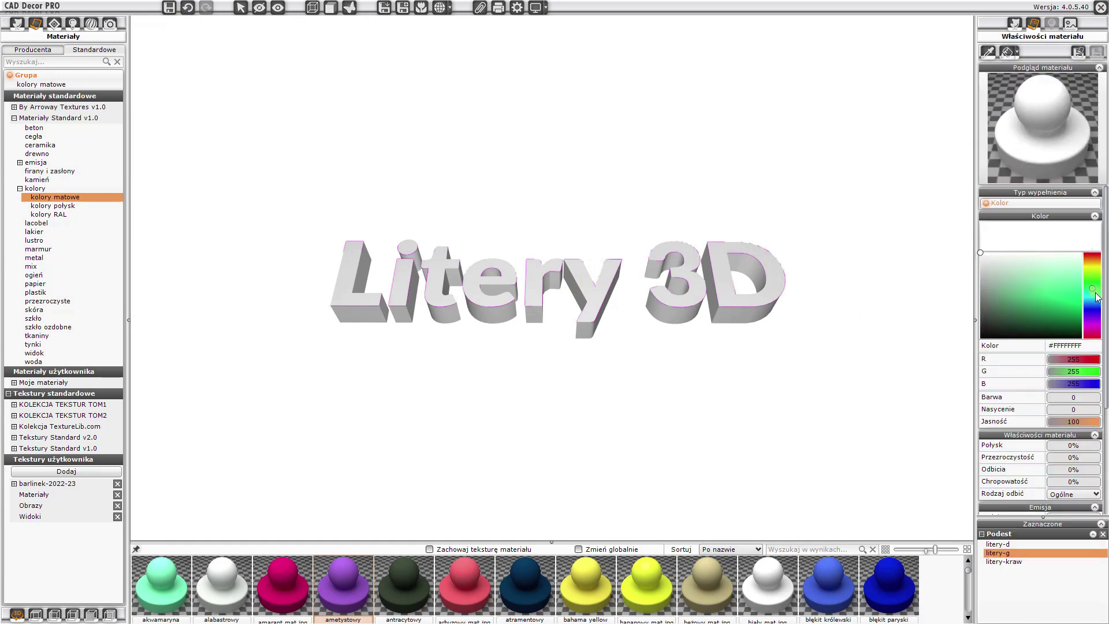
pyautogui.click(1066, 294)
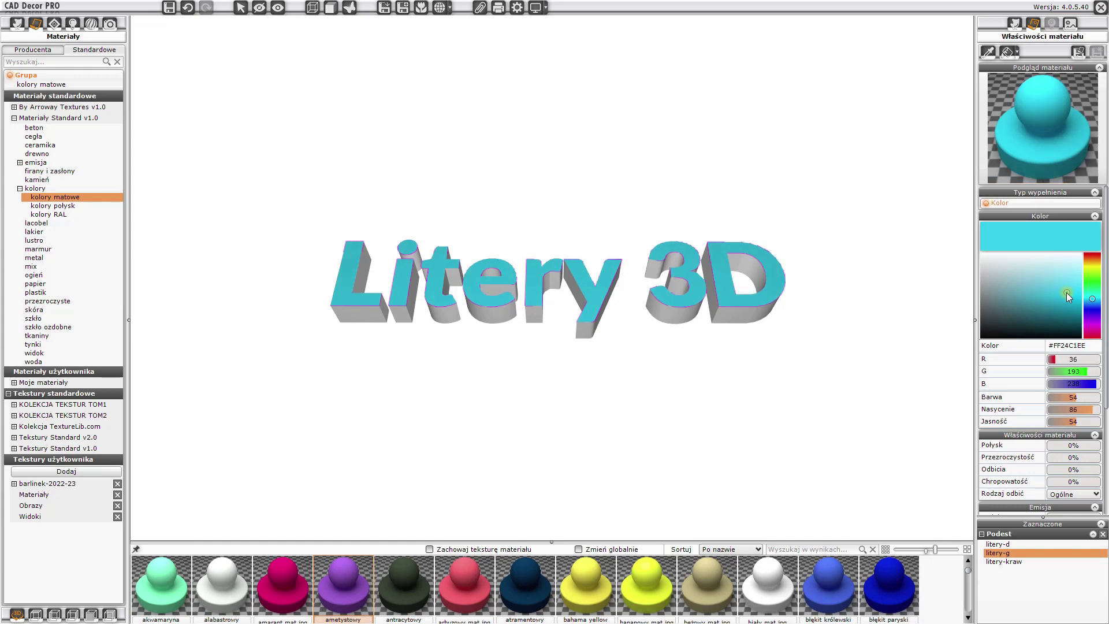
pyautogui.click(1066, 292)
pyautogui.moveTo(1055, 469); pyautogui.dragTo(1073, 481)
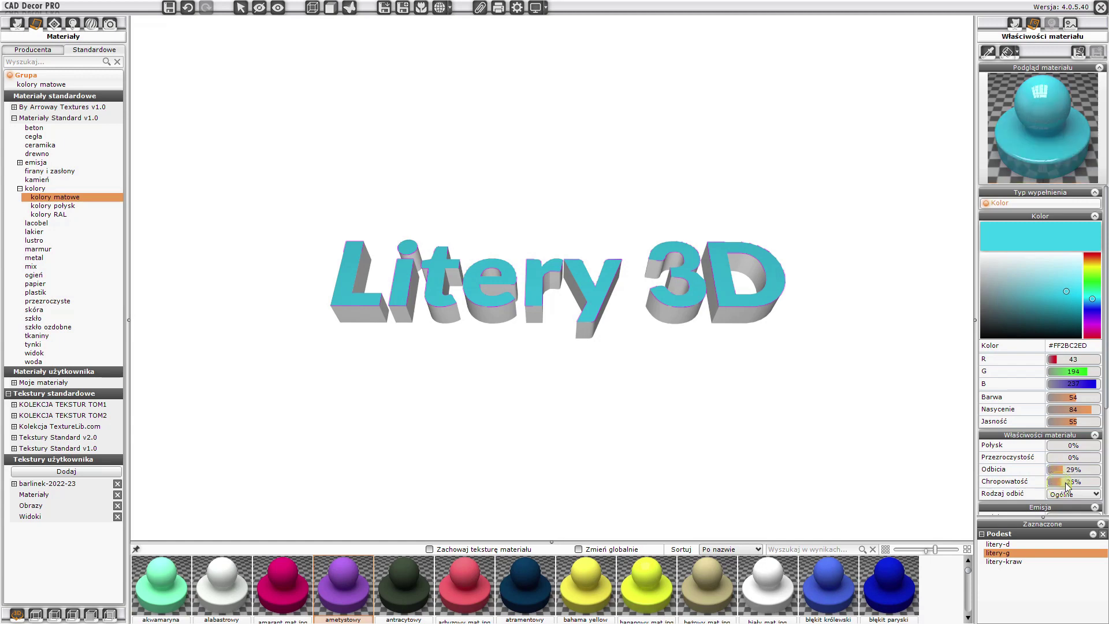
pyautogui.click(829, 386)
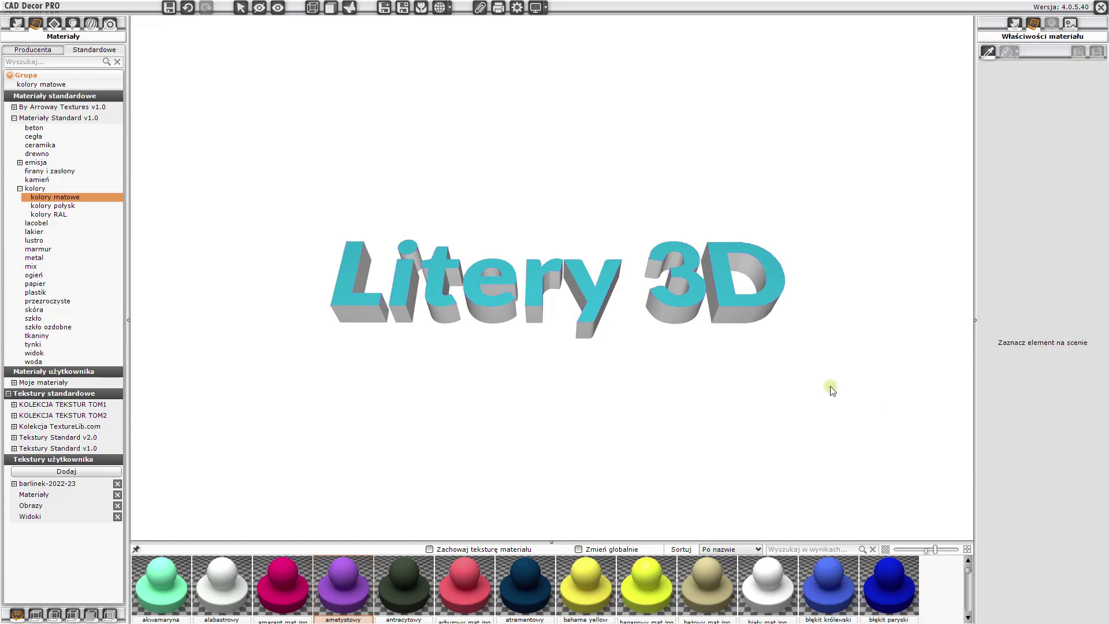
# Step: Give the letter sides the glossy dark blue 'atramentowy' material from kolory połysk
pyautogui.moveTo(389, 334); pyautogui.dragTo(407, 290, button='middle')
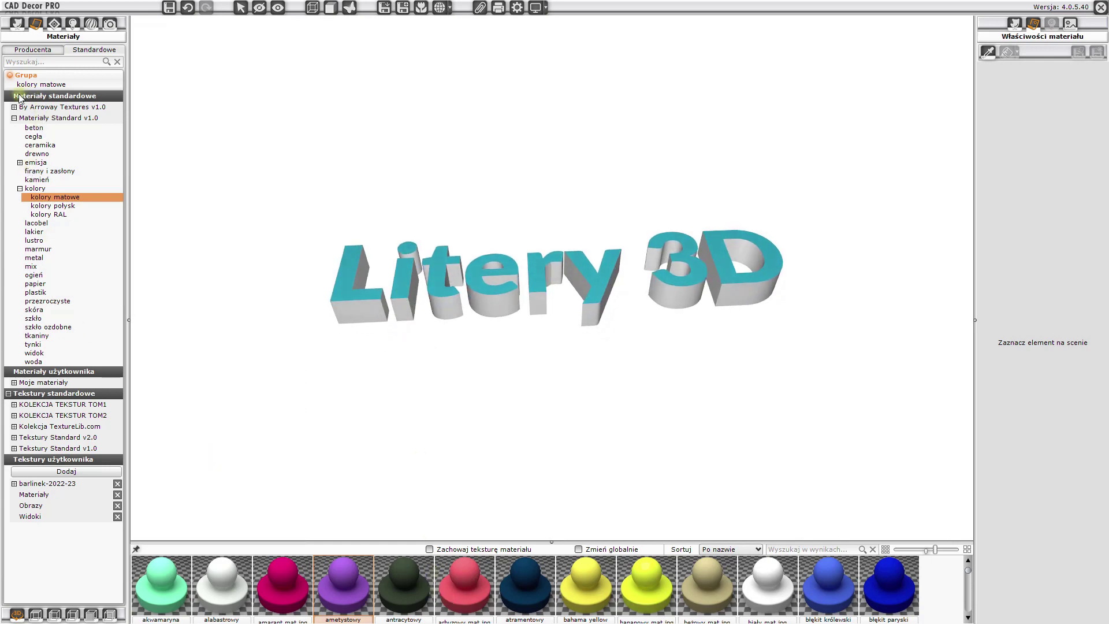
pyautogui.click(51, 206)
pyautogui.moveTo(344, 581)
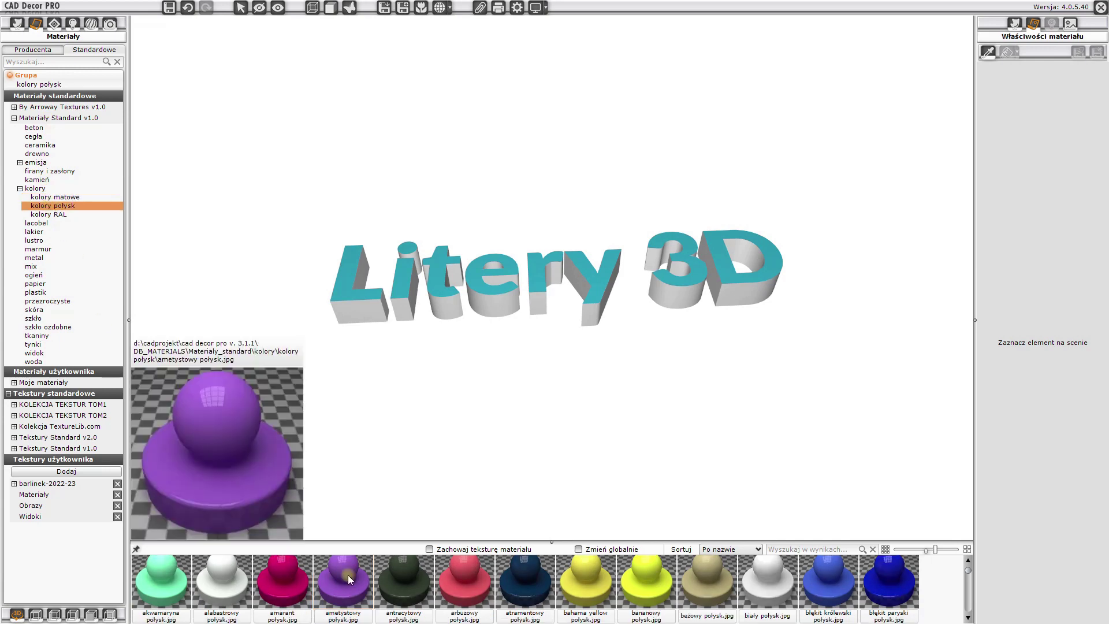
pyautogui.moveTo(525, 579)
pyautogui.mouseDown()
pyautogui.moveTo(453, 306)
pyautogui.moveTo(425, 306)
pyautogui.moveTo(495, 129)
pyautogui.moveTo(478, 367)
pyautogui.moveTo(494, 186)
pyautogui.moveTo(526, 118)
pyautogui.mouseUp()
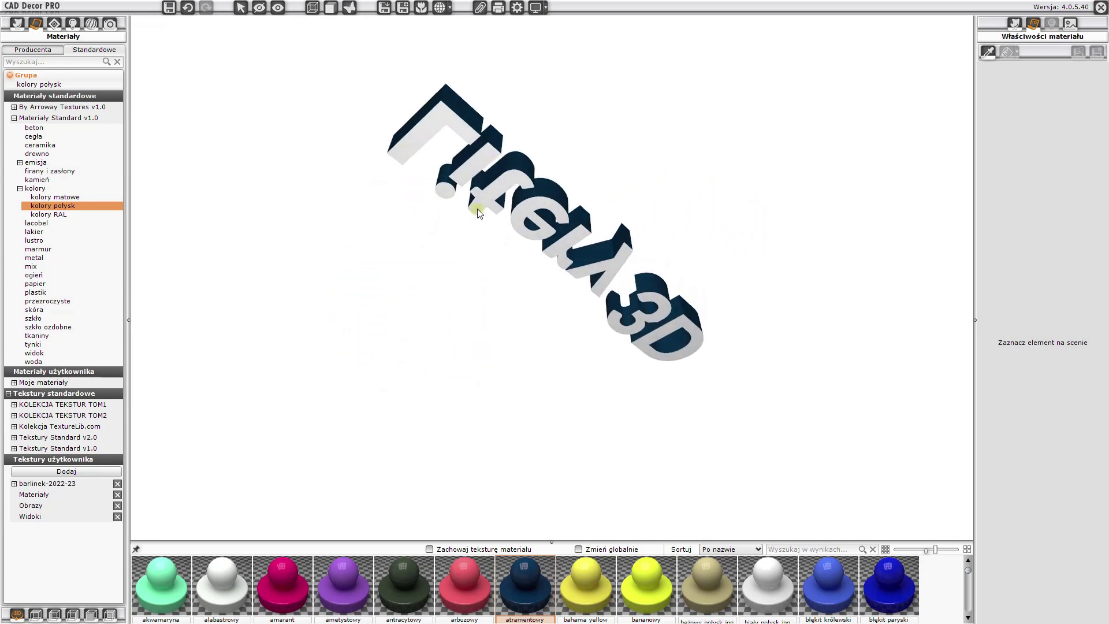
pyautogui.moveTo(645, 586); pyautogui.dragTo(626, 331)
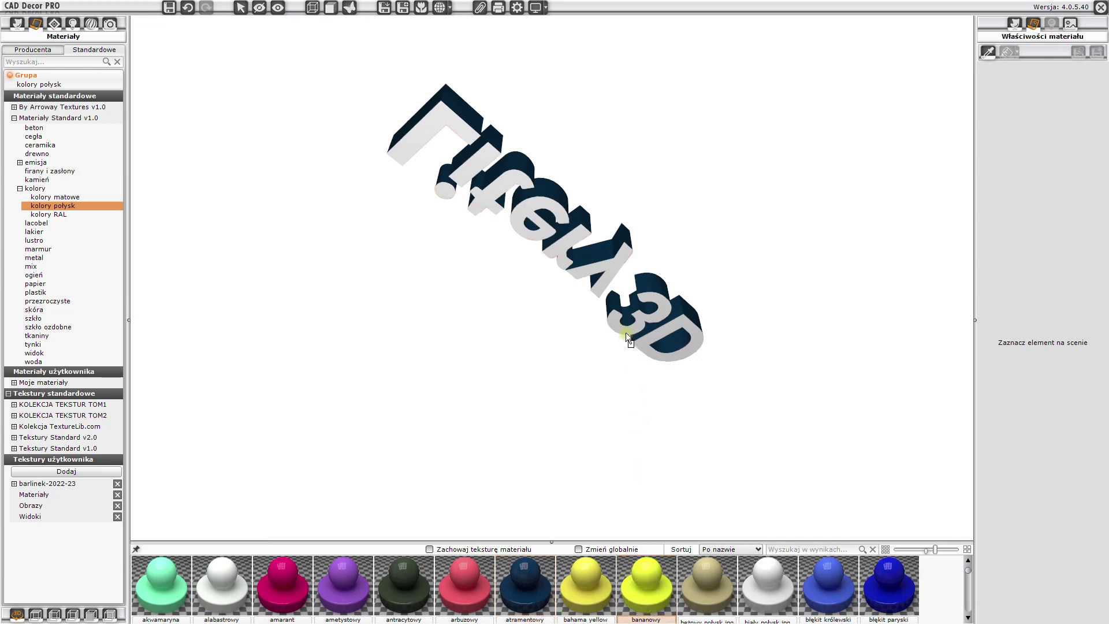
pyautogui.moveTo(594, 148)
pyautogui.mouseDown()
pyautogui.moveTo(524, 391)
pyautogui.moveTo(604, 190)
pyautogui.moveTo(573, 347)
pyautogui.moveTo(520, 470)
pyautogui.moveTo(515, 412)
pyautogui.mouseUp()
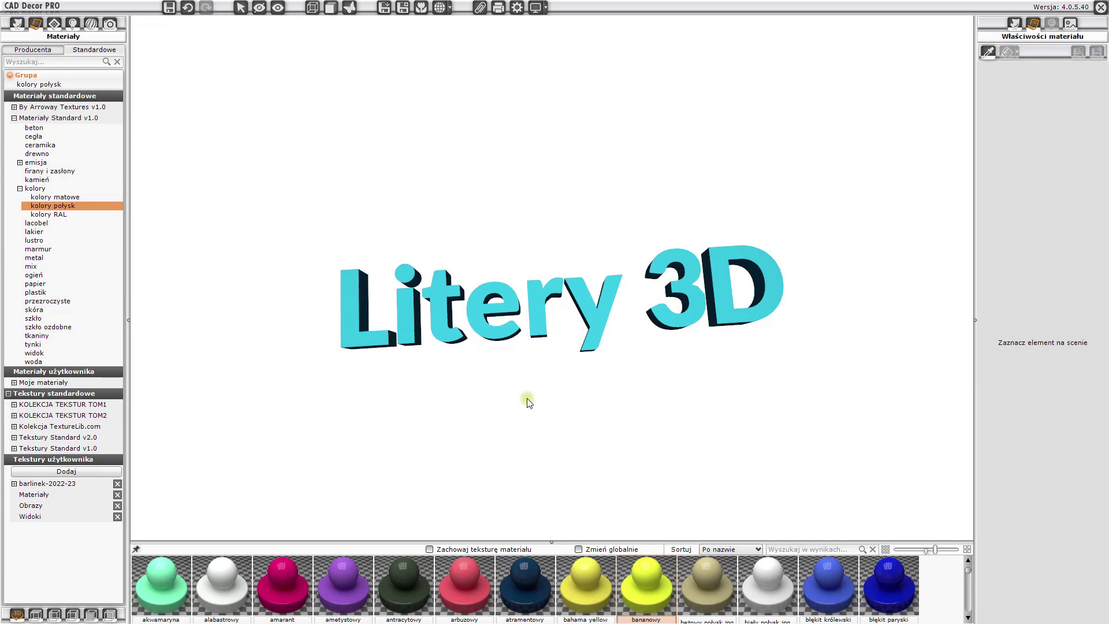
pyautogui.moveTo(527, 403); pyautogui.dragTo(516, 409)
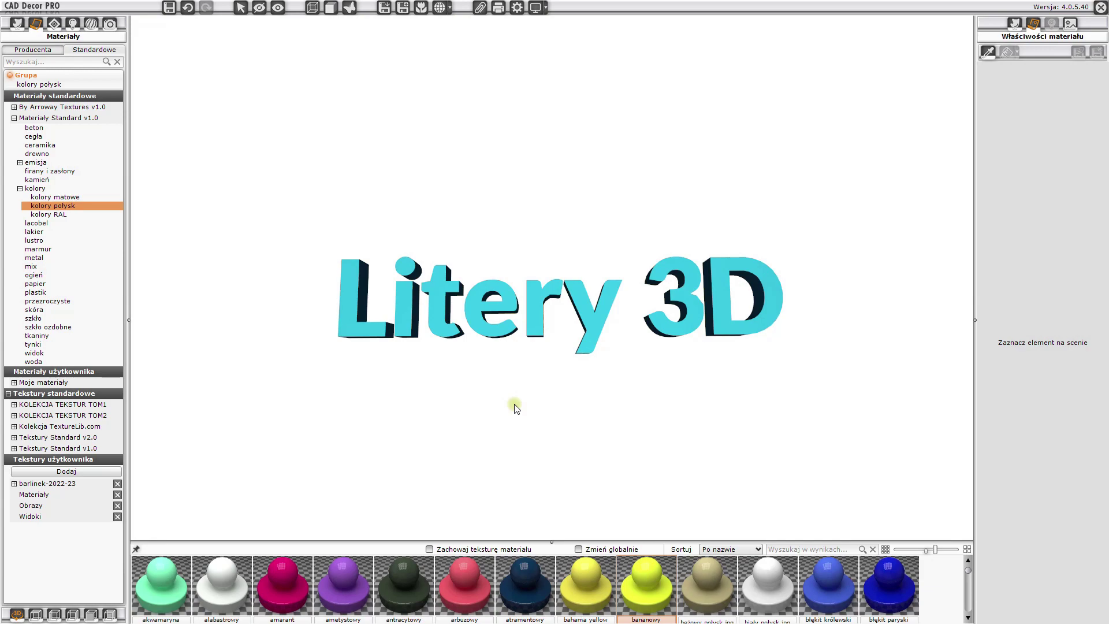